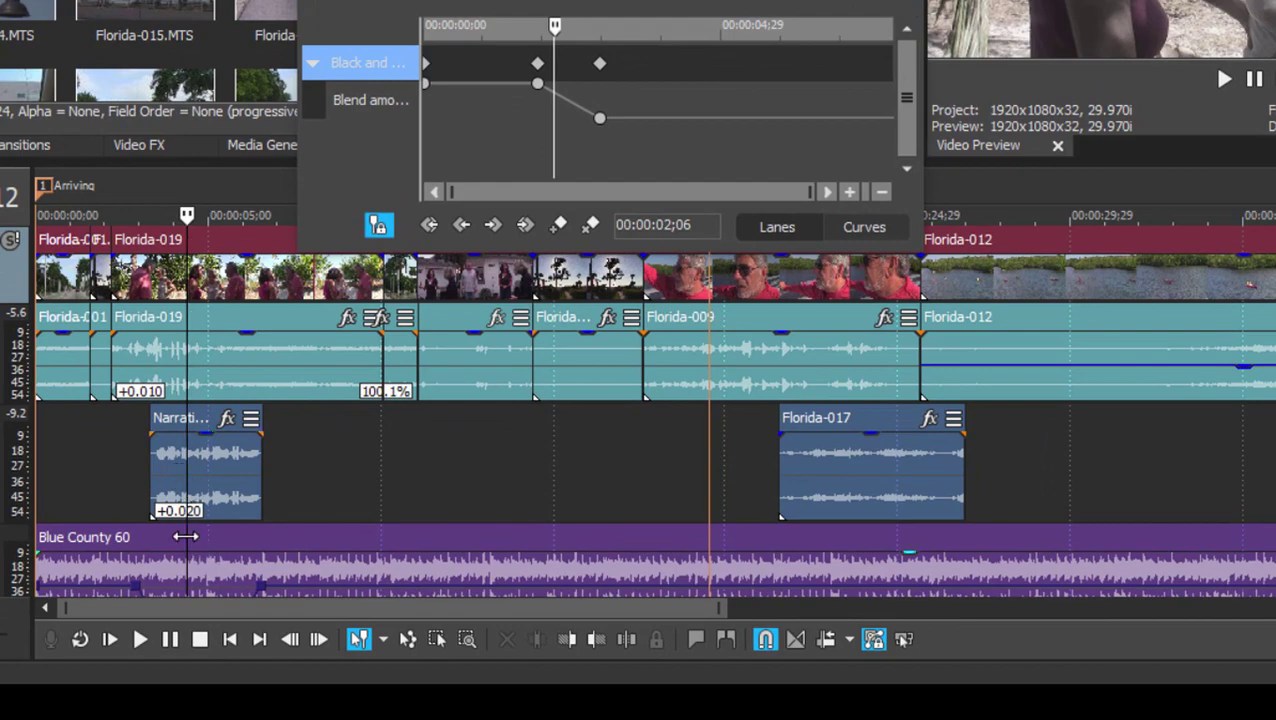
pyautogui.scroll(-1, 185, 533)
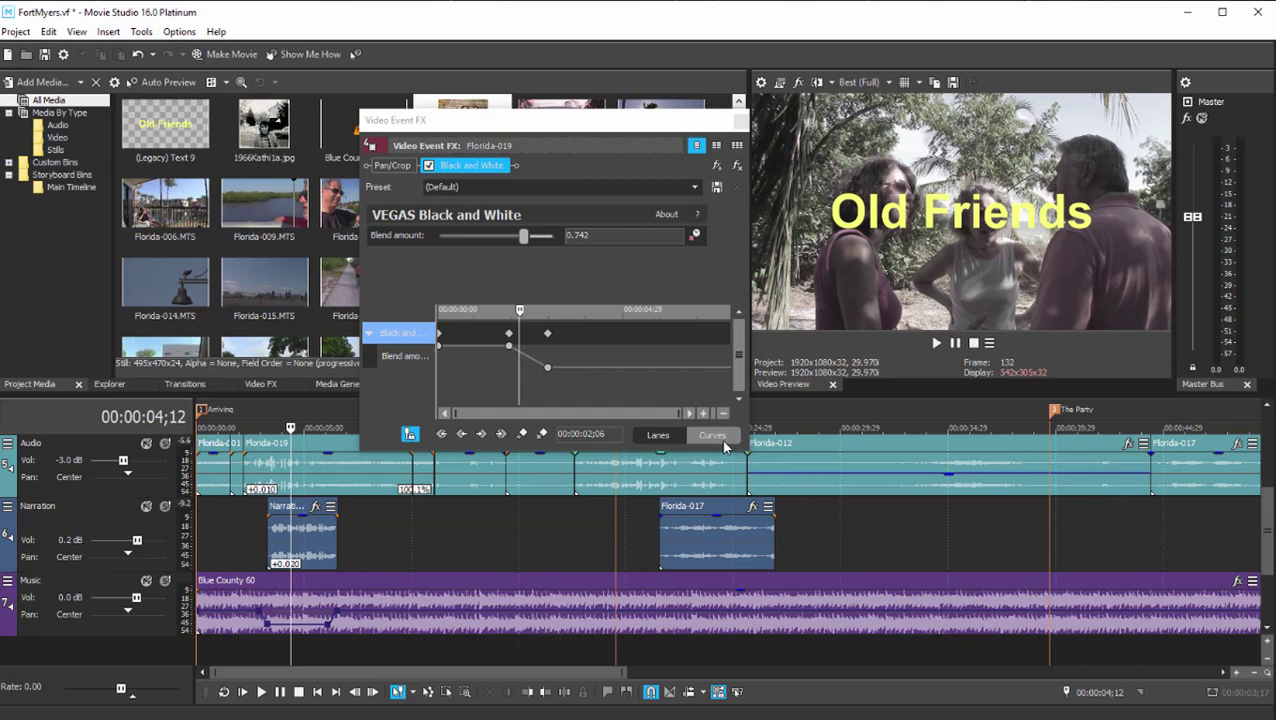
# Close Video Event FX and drop dad and Steve easter.jpg onto Video 2 after Florida-017.
pyautogui.click(740, 121)
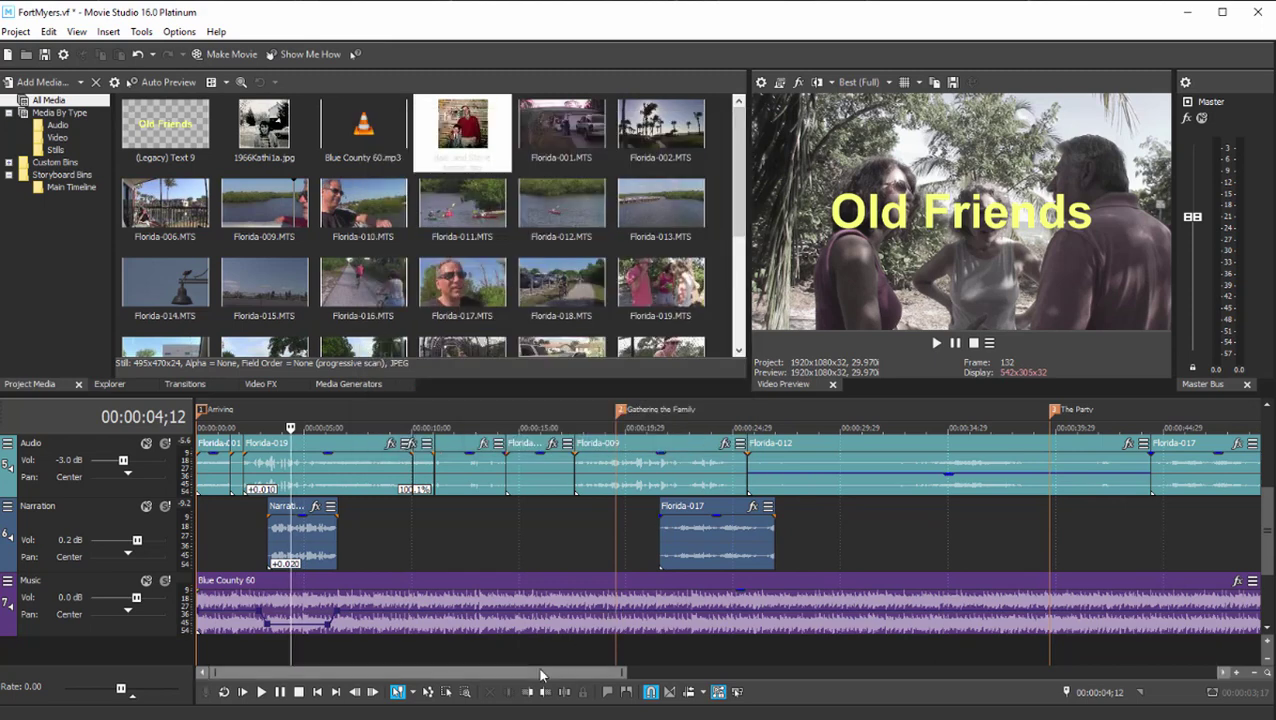
pyautogui.moveTo(540, 676); pyautogui.dragTo(762, 690)
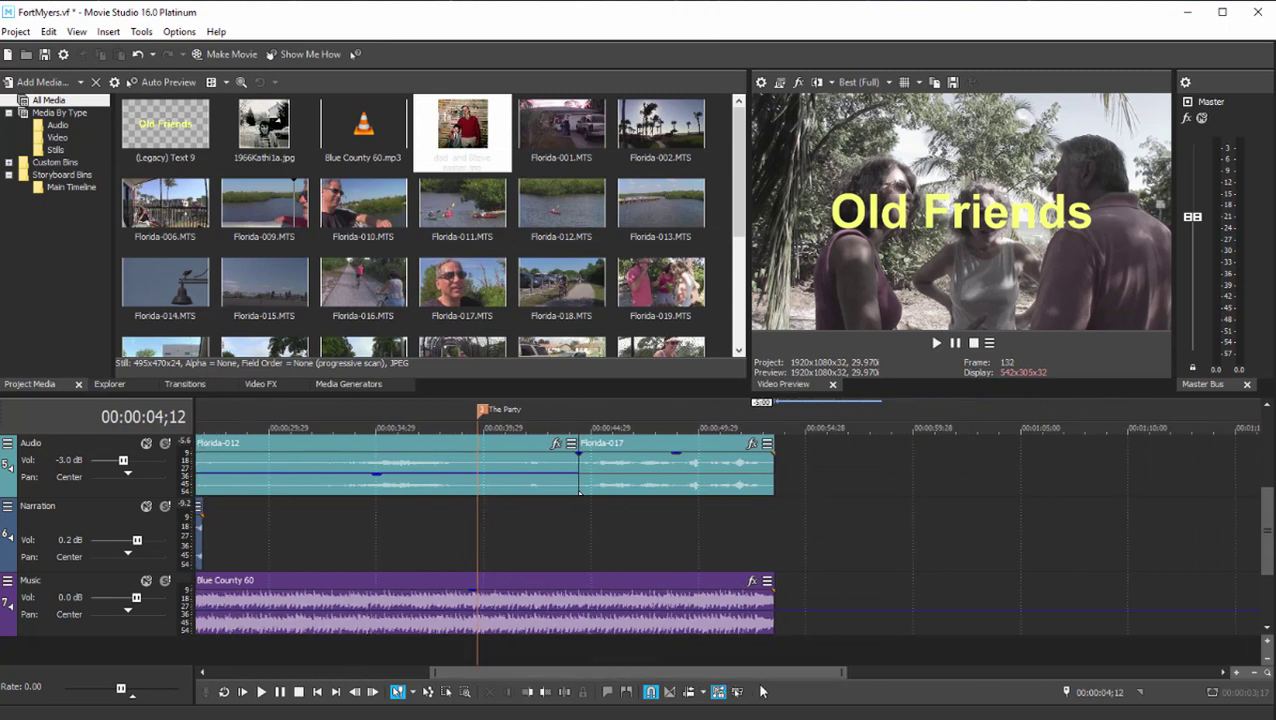
pyautogui.moveTo(1269, 586); pyautogui.dragTo(1269, 488)
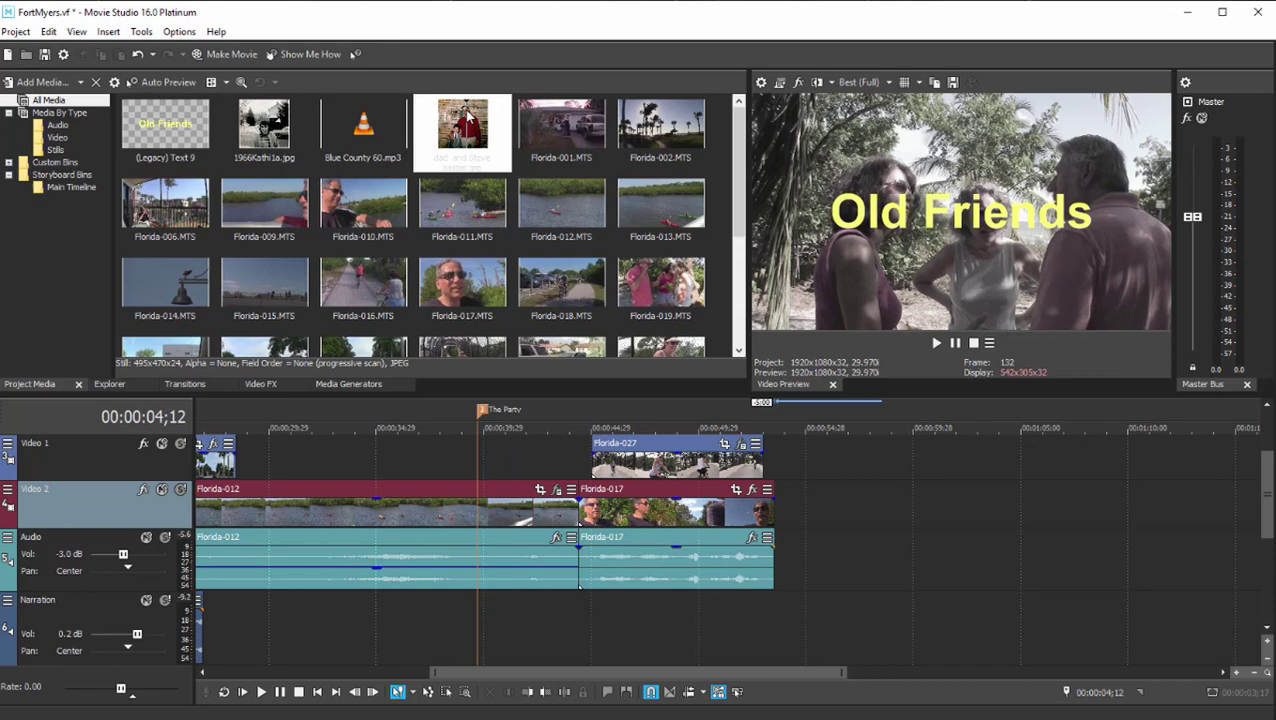
pyautogui.moveTo(466, 113); pyautogui.dragTo(780, 520)
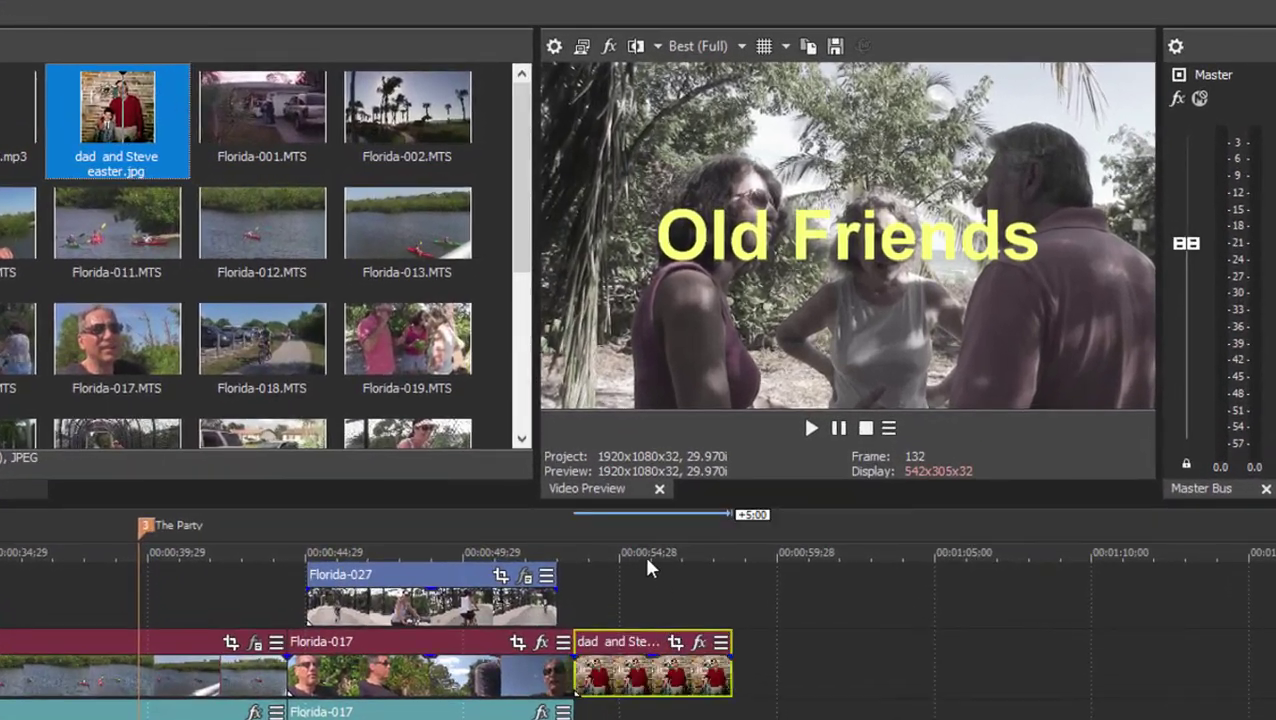
# Move the cursor to the start of the Easter photo event and open the Video 2 track menu.
pyautogui.click(588, 548)
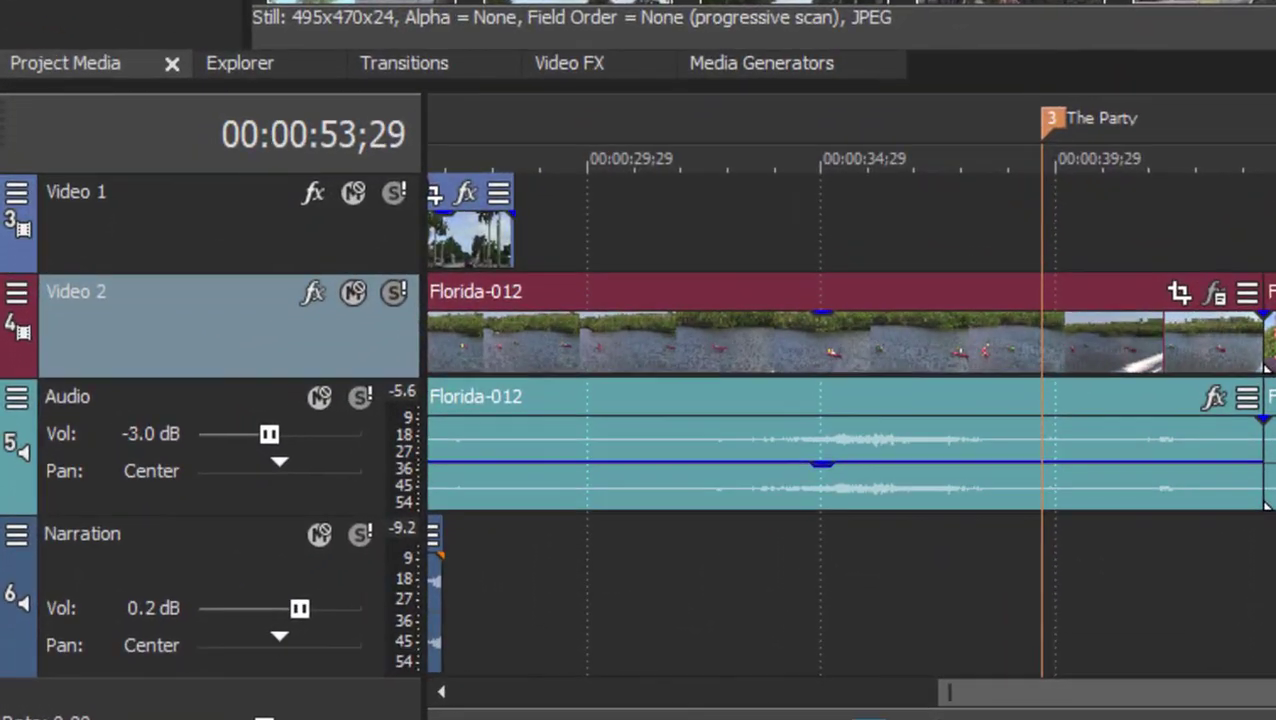
pyautogui.click(18, 298)
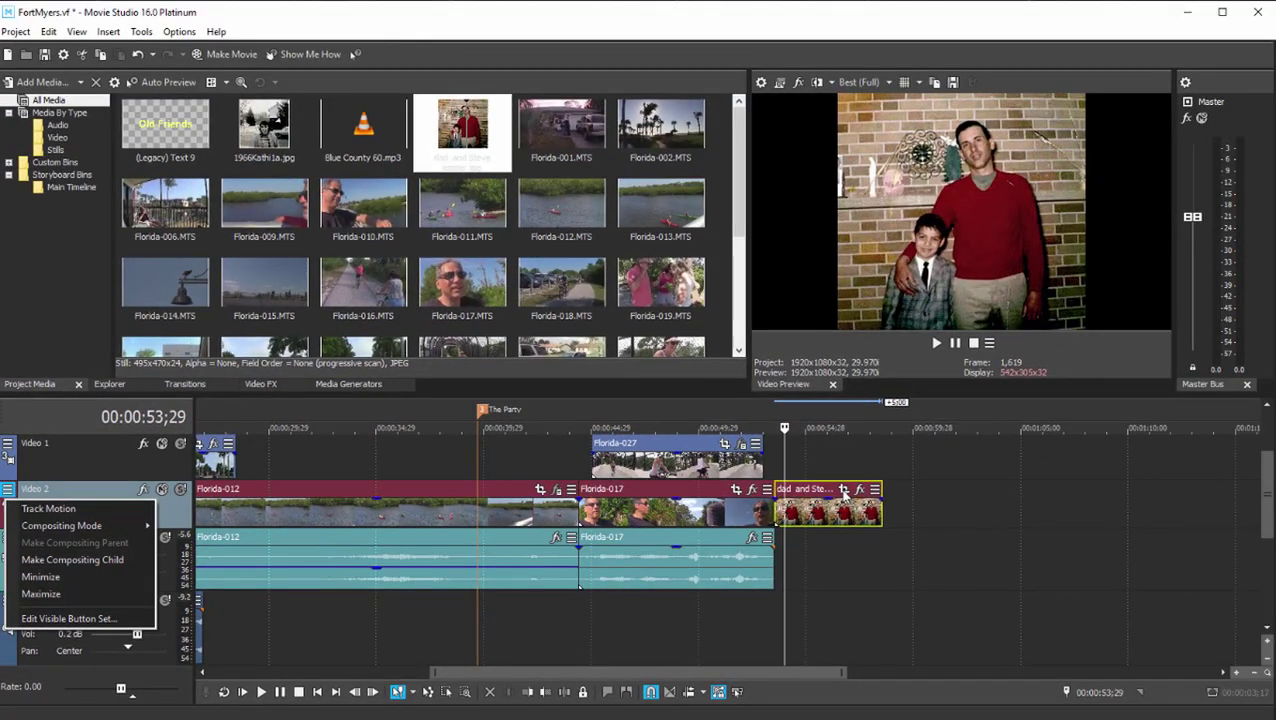
# Open the Easter photo's Pan/Crop, zoom the canvas, shrink the dialog, and realign the crop frame over the photo.
pyautogui.click(843, 490)
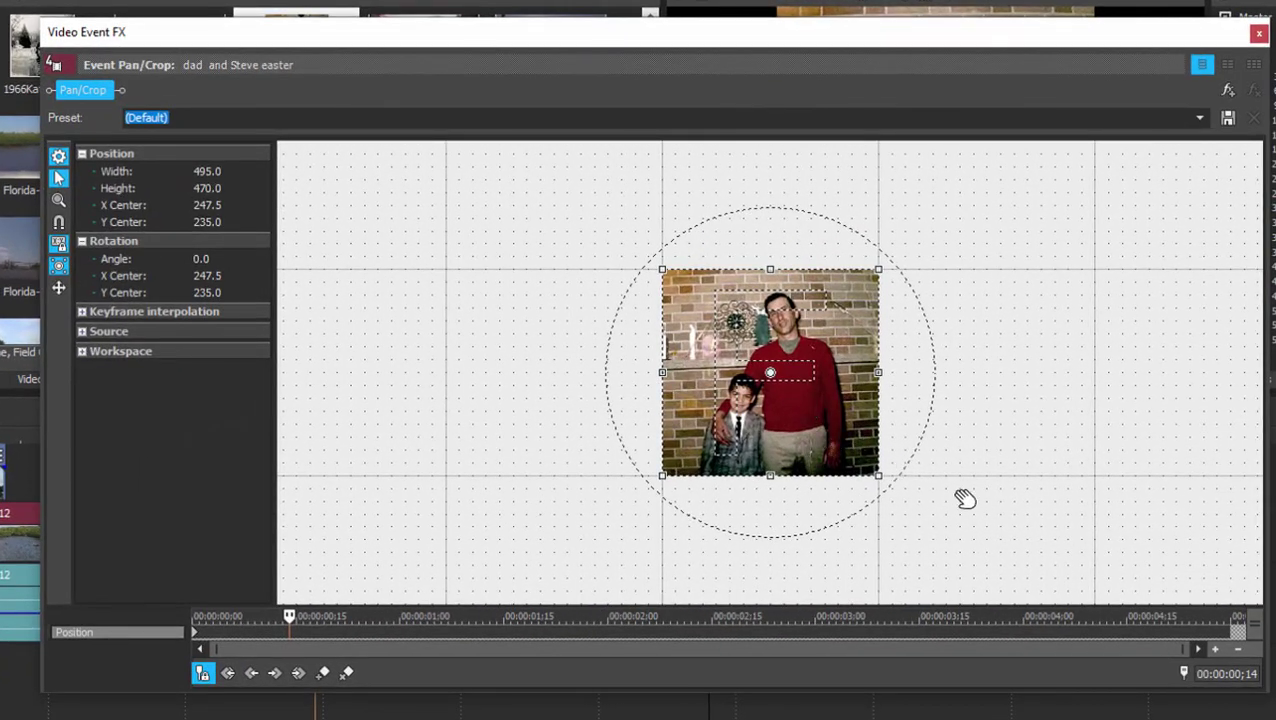
pyautogui.scroll(3, 963, 497)
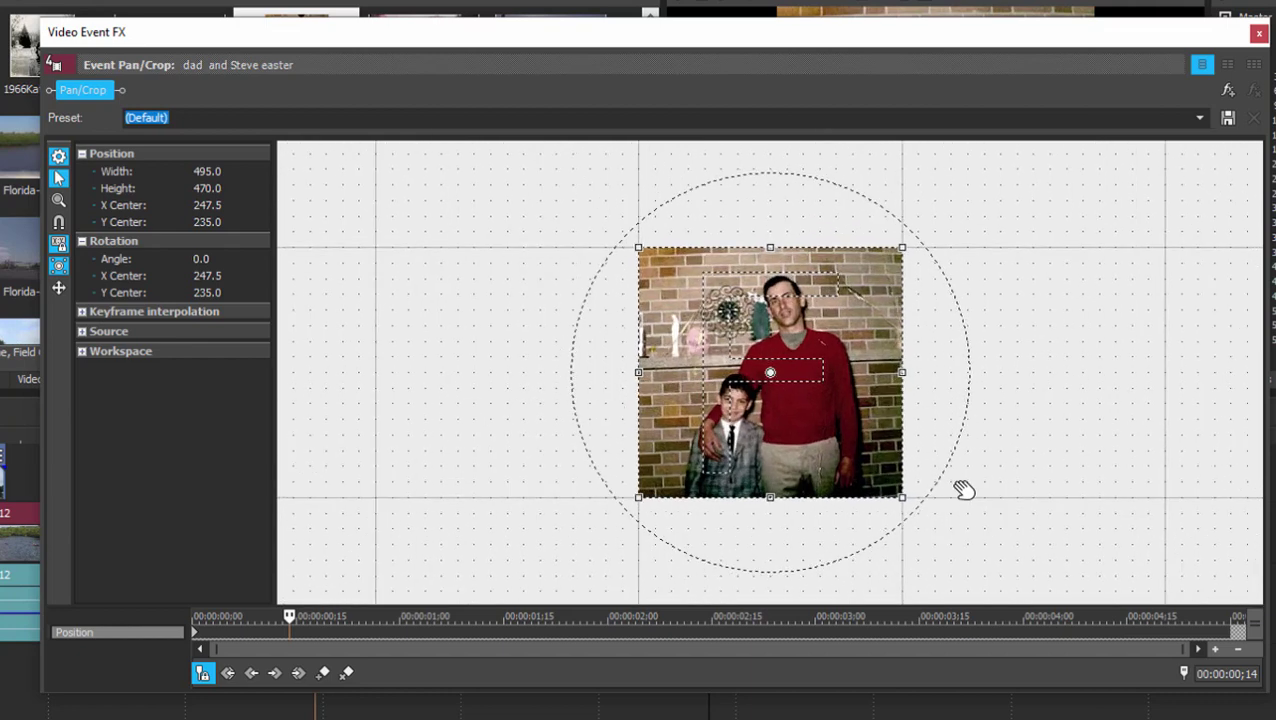
pyautogui.scroll(1, 957, 470)
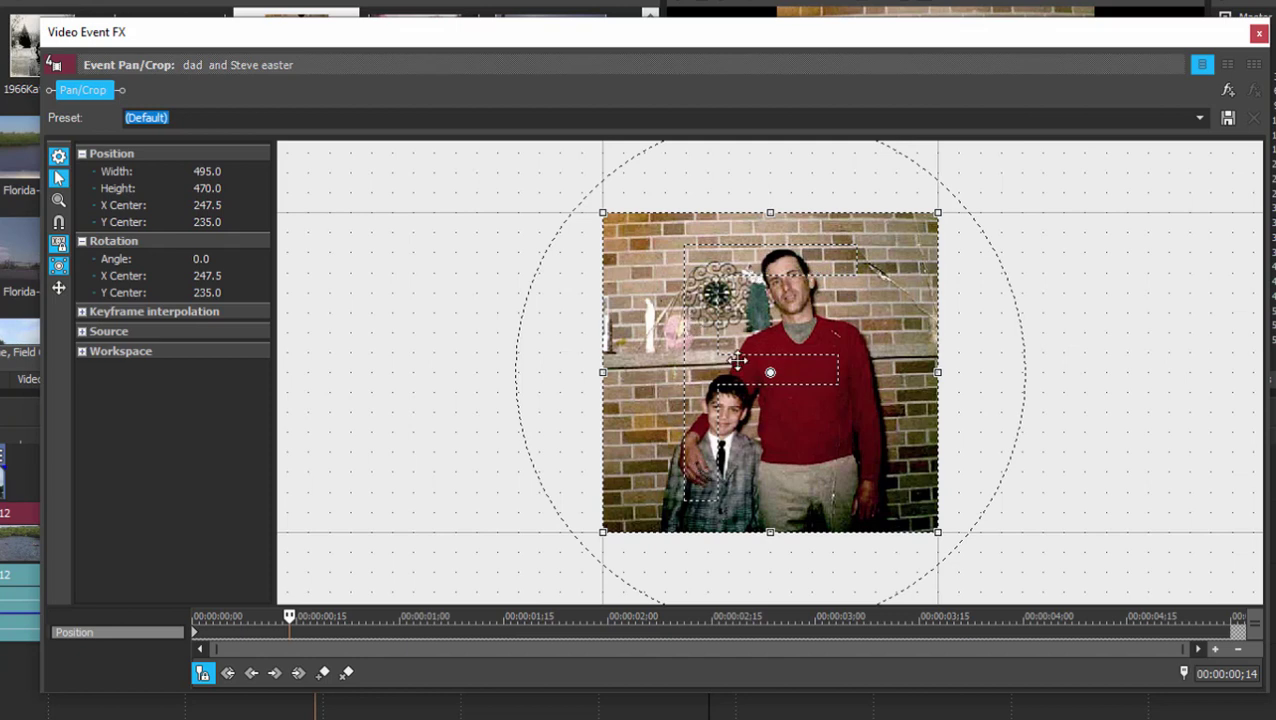
pyautogui.moveTo(740, 362); pyautogui.dragTo(468, 368)
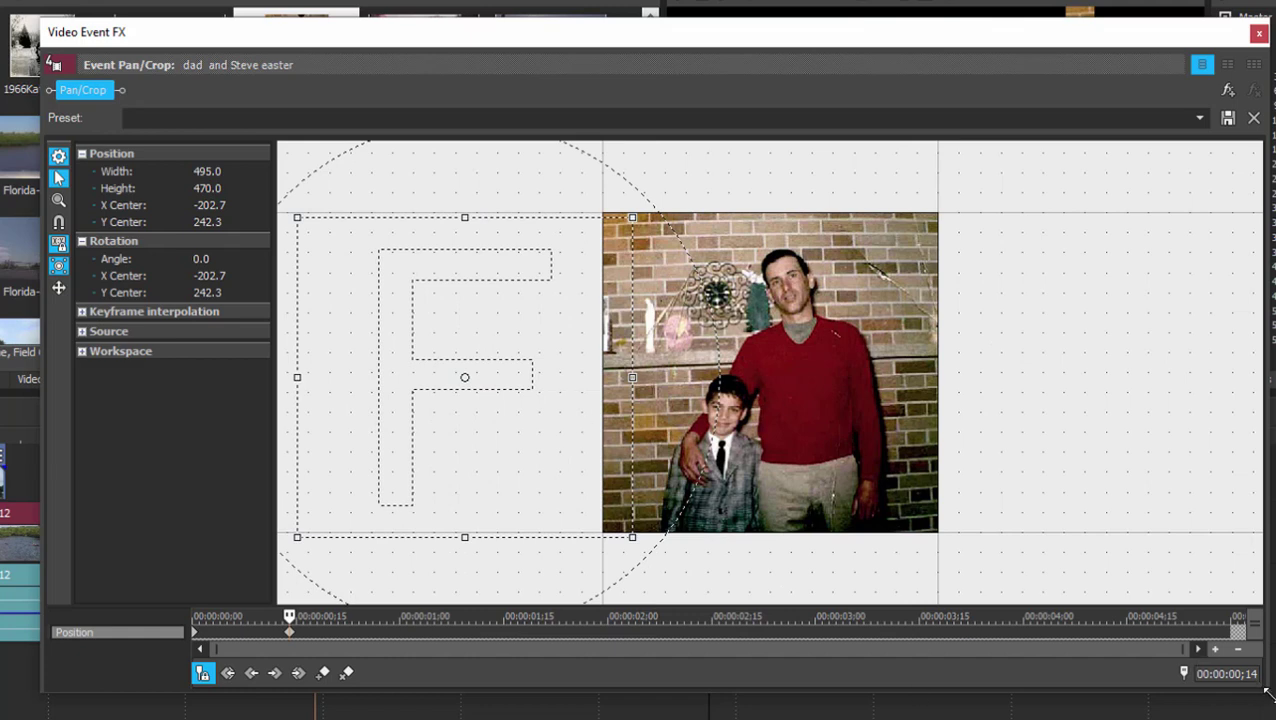
pyautogui.moveTo(1264, 697); pyautogui.dragTo(943, 664)
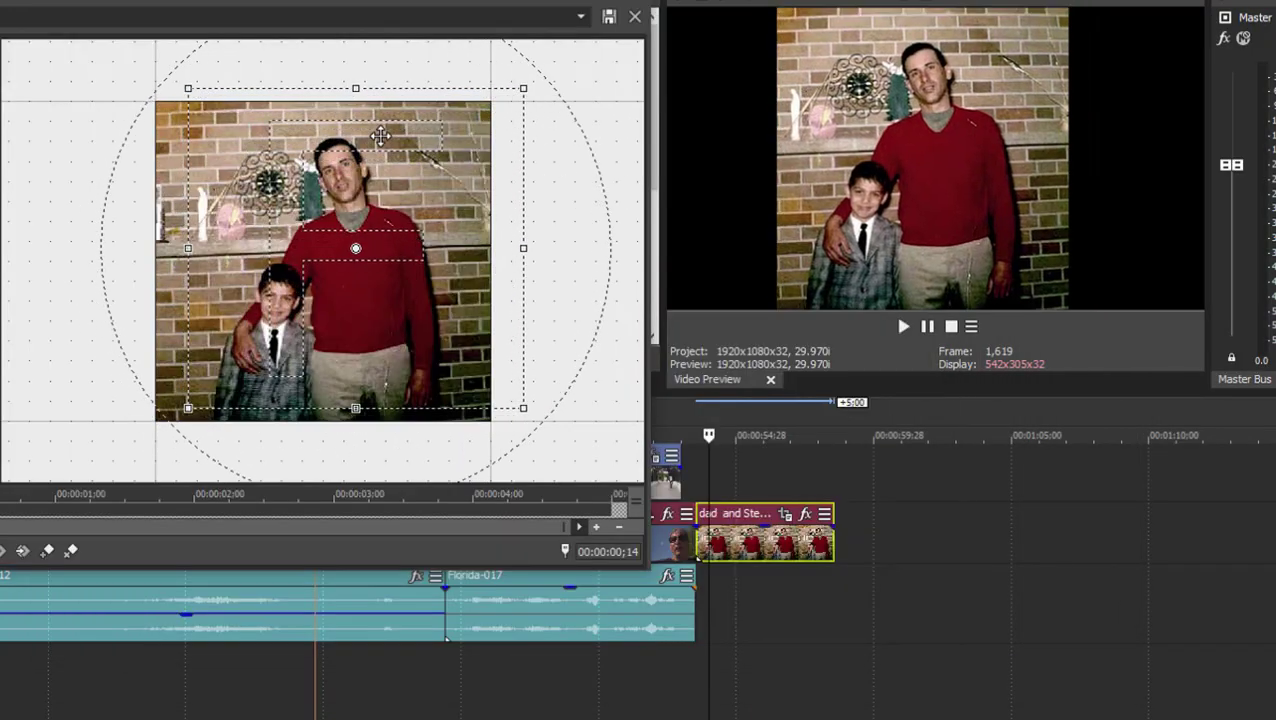
pyautogui.moveTo(380, 136); pyautogui.dragTo(345, 150)
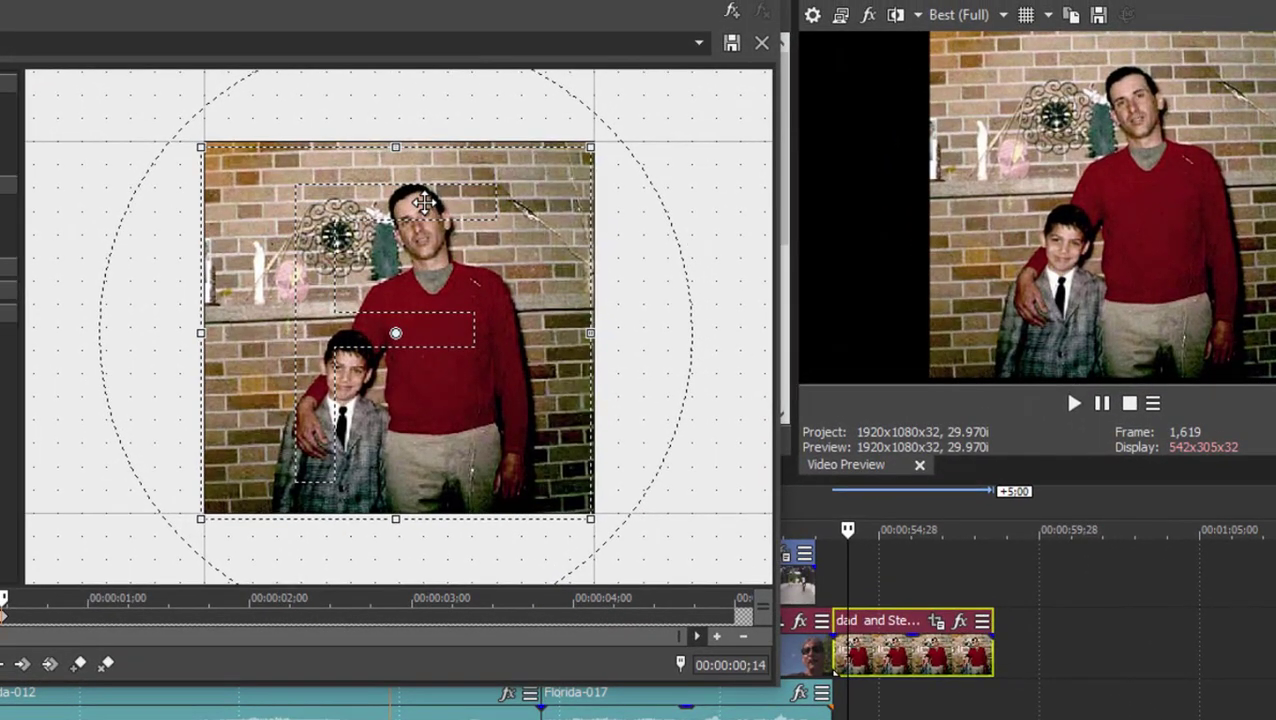
pyautogui.moveTo(425, 203); pyautogui.dragTo(428, 198)
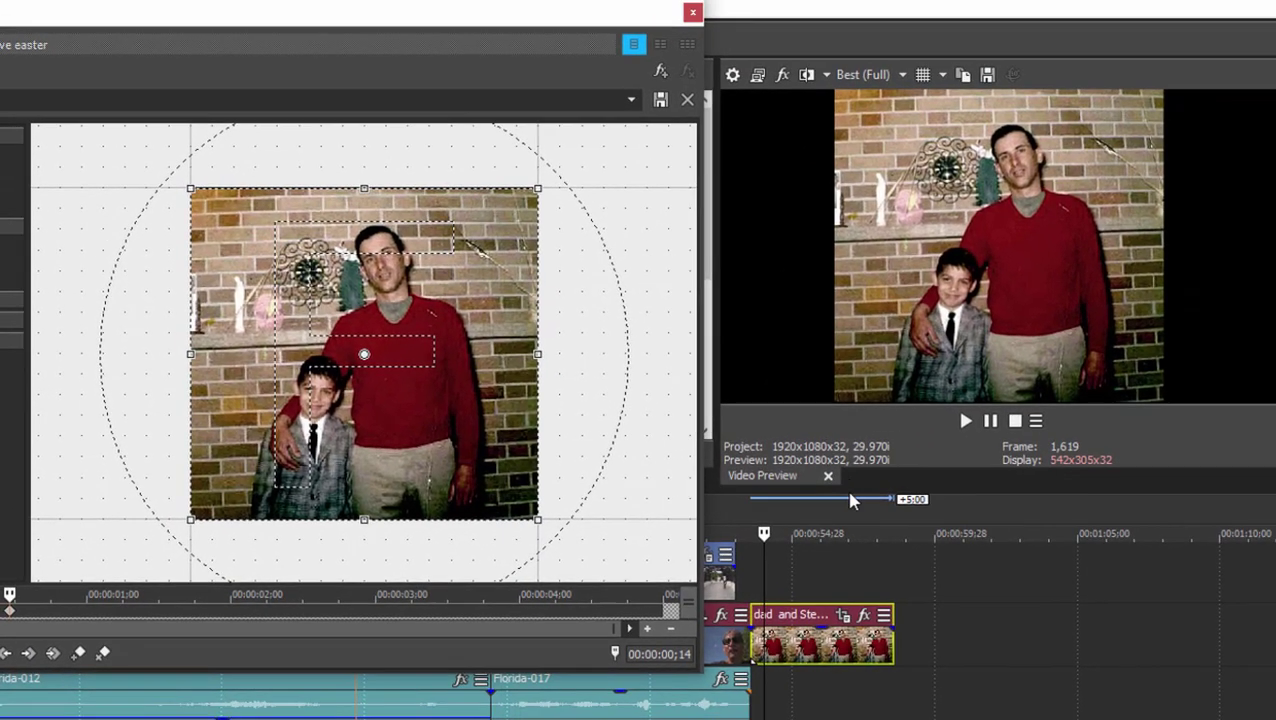
# Enlarge the preview and resize the crop frame to 455 × 432, centred at 349.8, 252.5.
pyautogui.moveTo(850, 500); pyautogui.dragTo(850, 596)
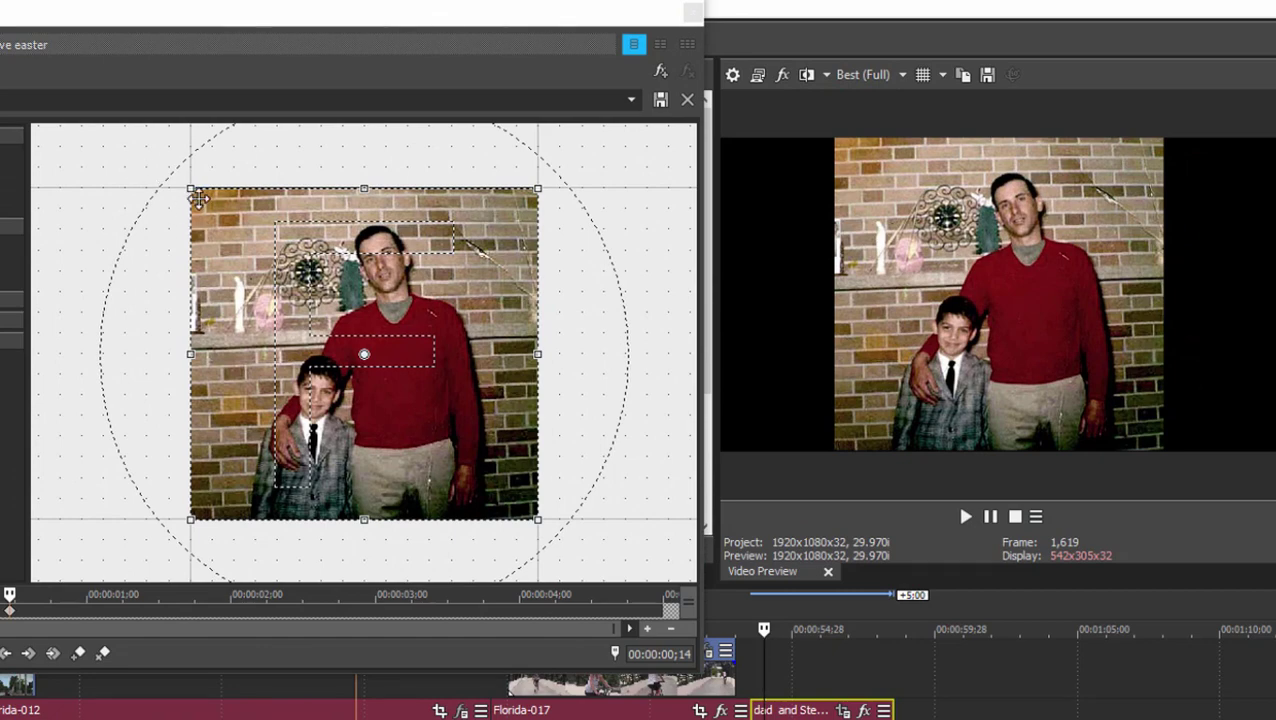
pyautogui.moveTo(191, 189); pyautogui.dragTo(226, 277)
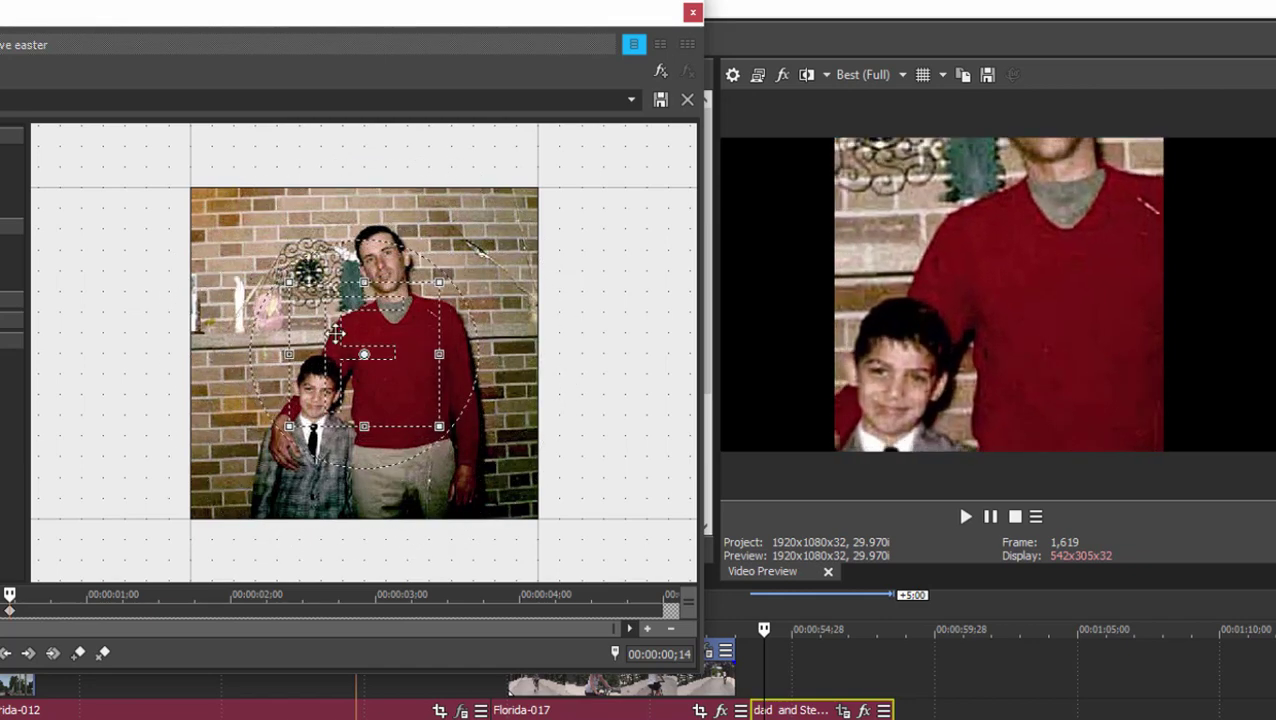
pyautogui.moveTo(320, 330); pyautogui.dragTo(353, 292)
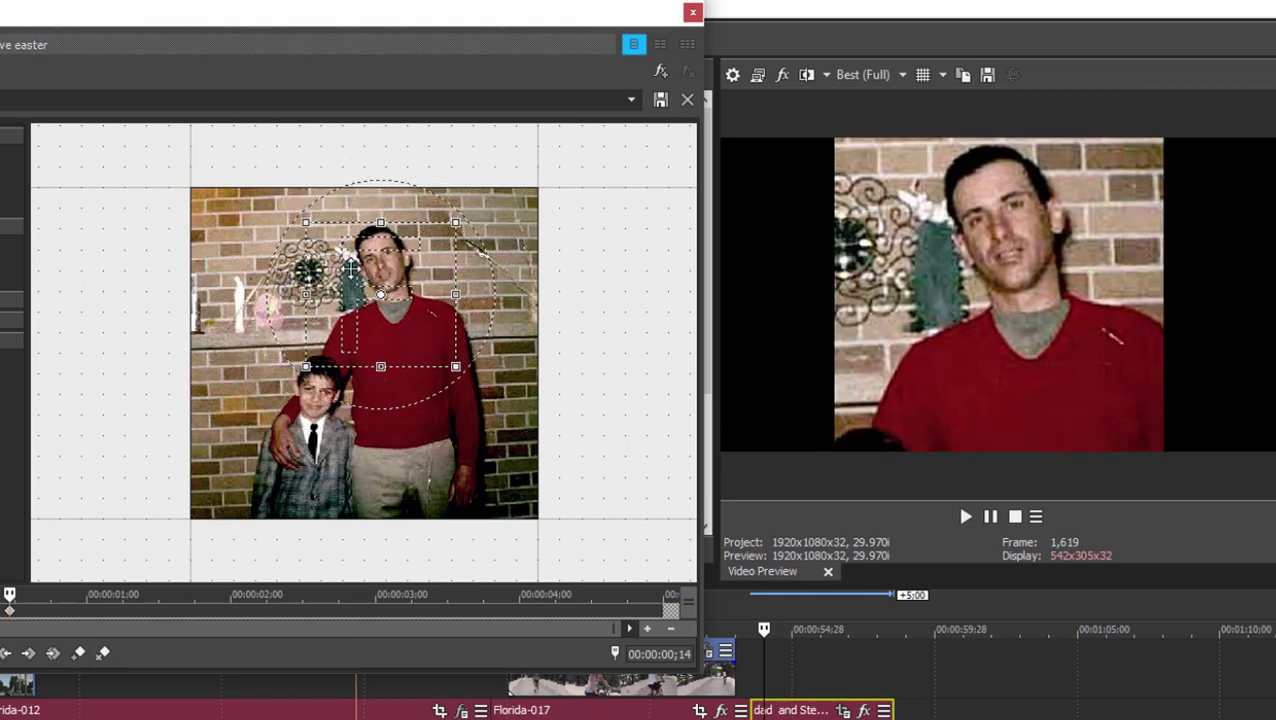
pyautogui.moveTo(345, 268); pyautogui.dragTo(322, 306)
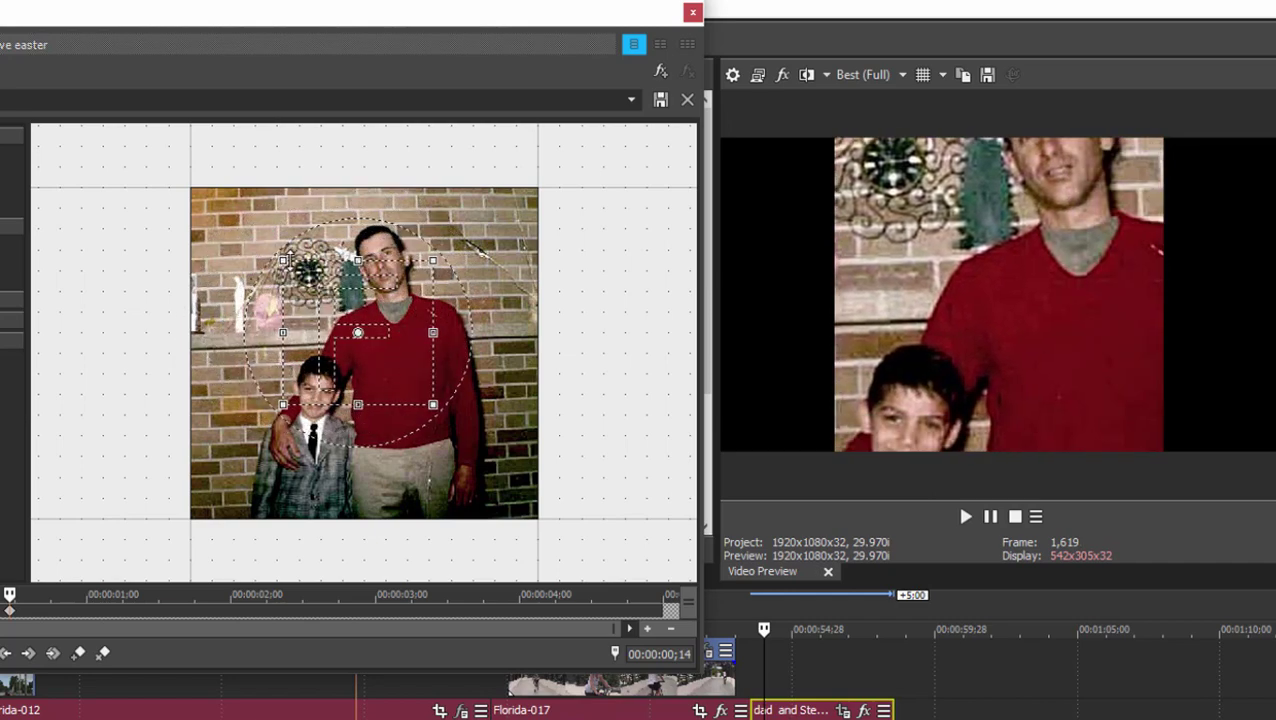
pyautogui.moveTo(272, 252); pyautogui.dragTo(186, 178)
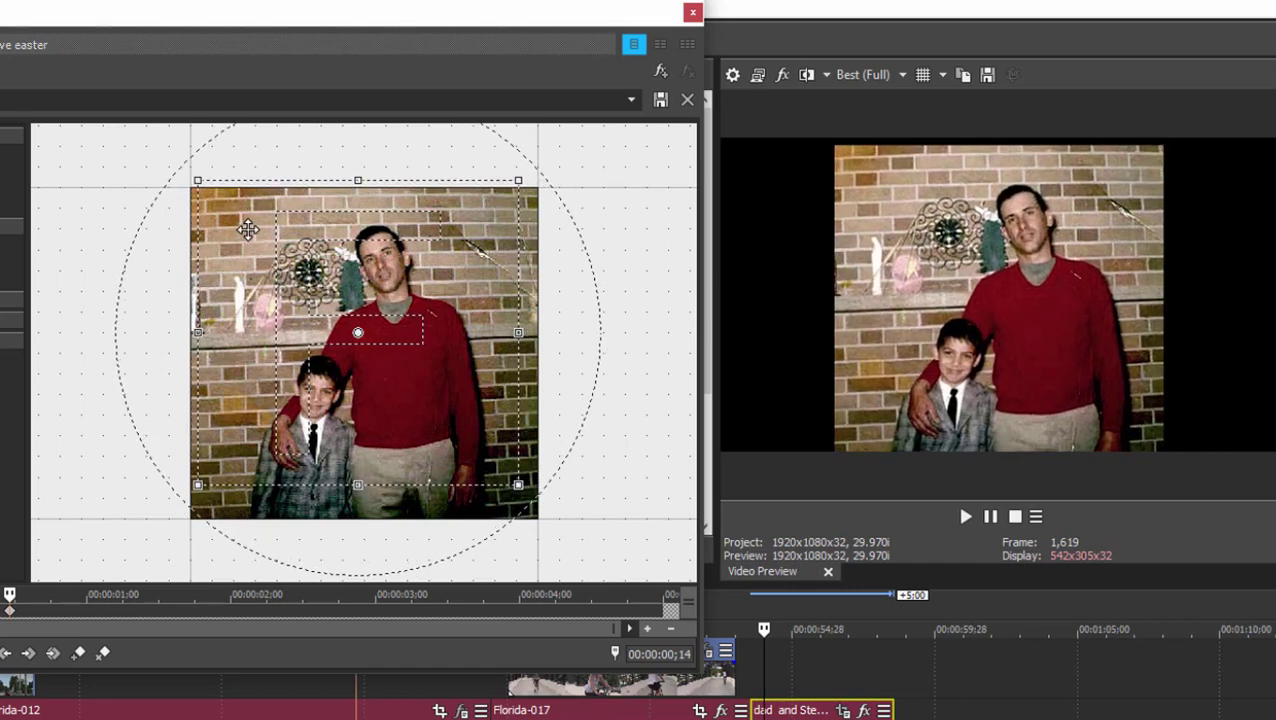
pyautogui.moveTo(246, 231); pyautogui.dragTo(327, 260)
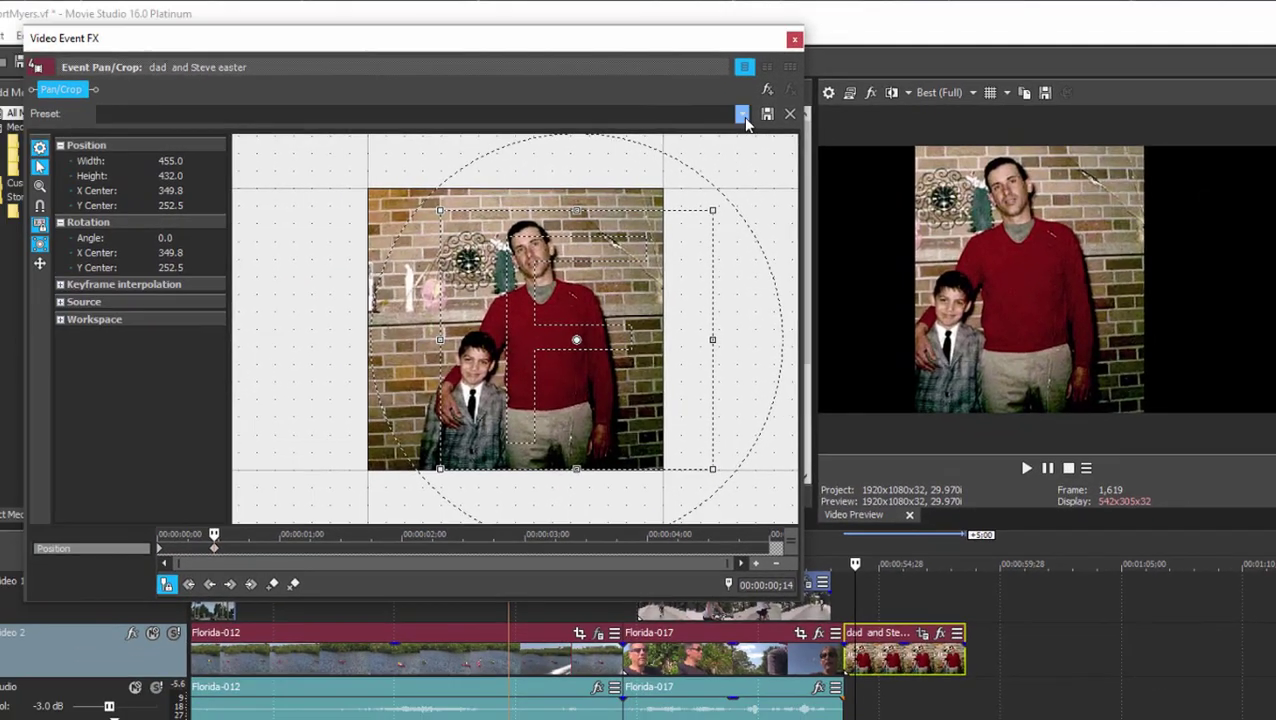
# Apply the (Default) Pan/Crop preset and delete the extra Position keyframe at 0:14.
pyautogui.click(742, 114)
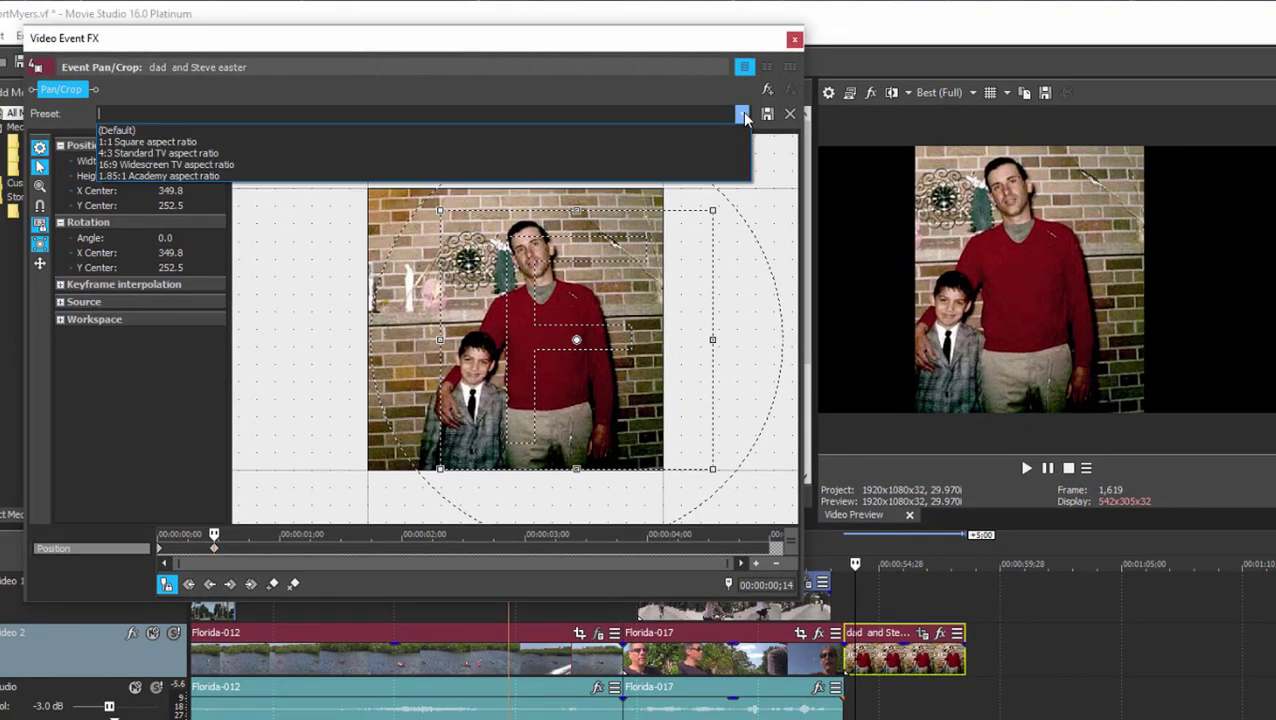
pyautogui.click(274, 132)
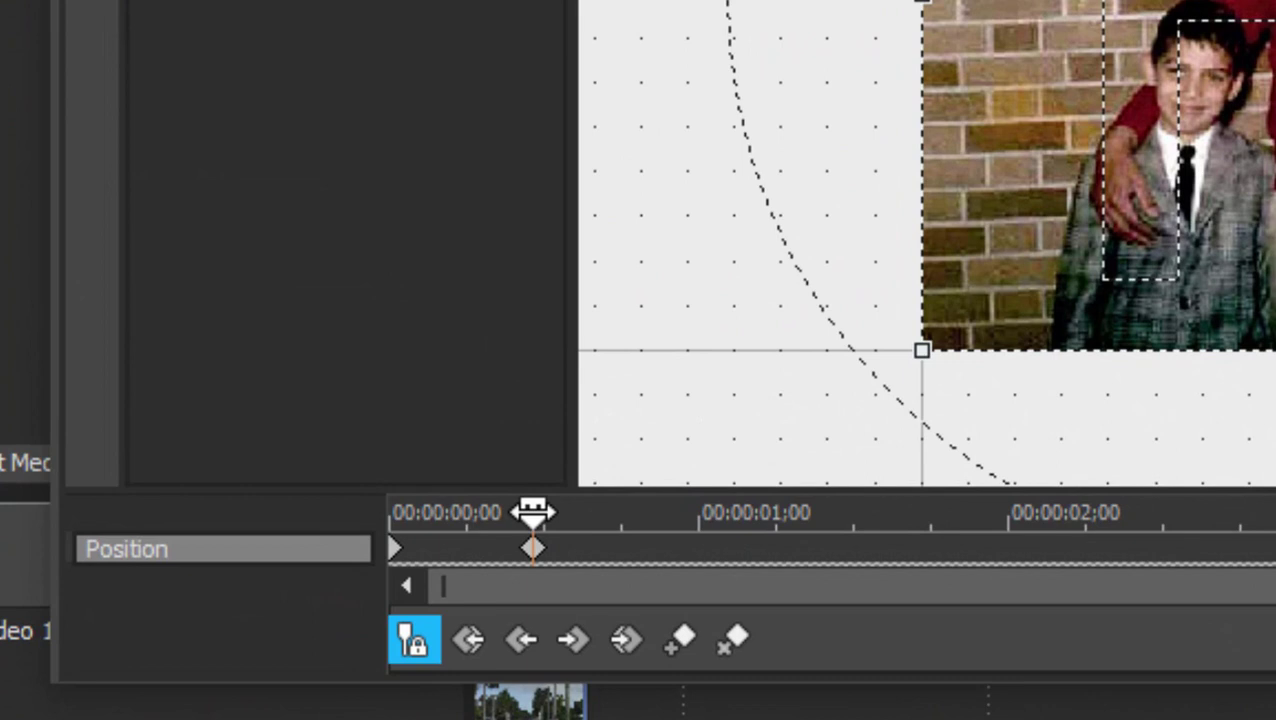
pyautogui.click(533, 512)
pyautogui.moveTo(533, 512); pyautogui.dragTo(606, 513)
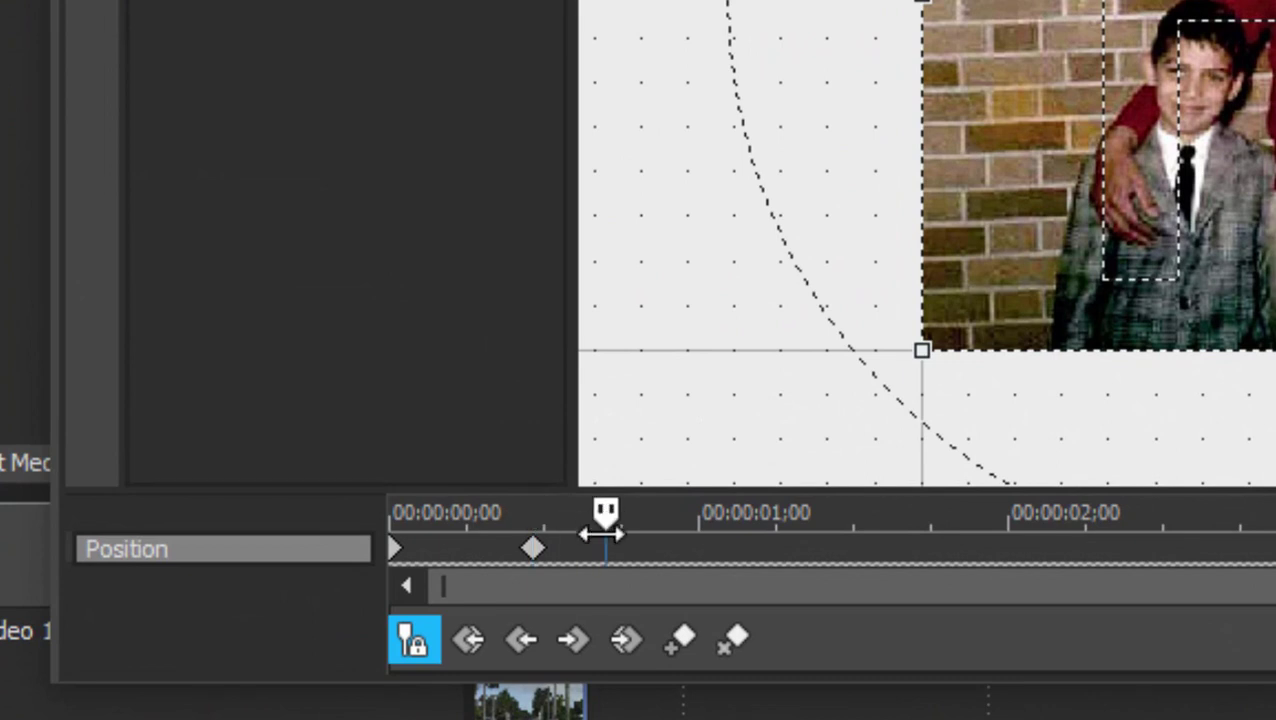
pyautogui.click(534, 550)
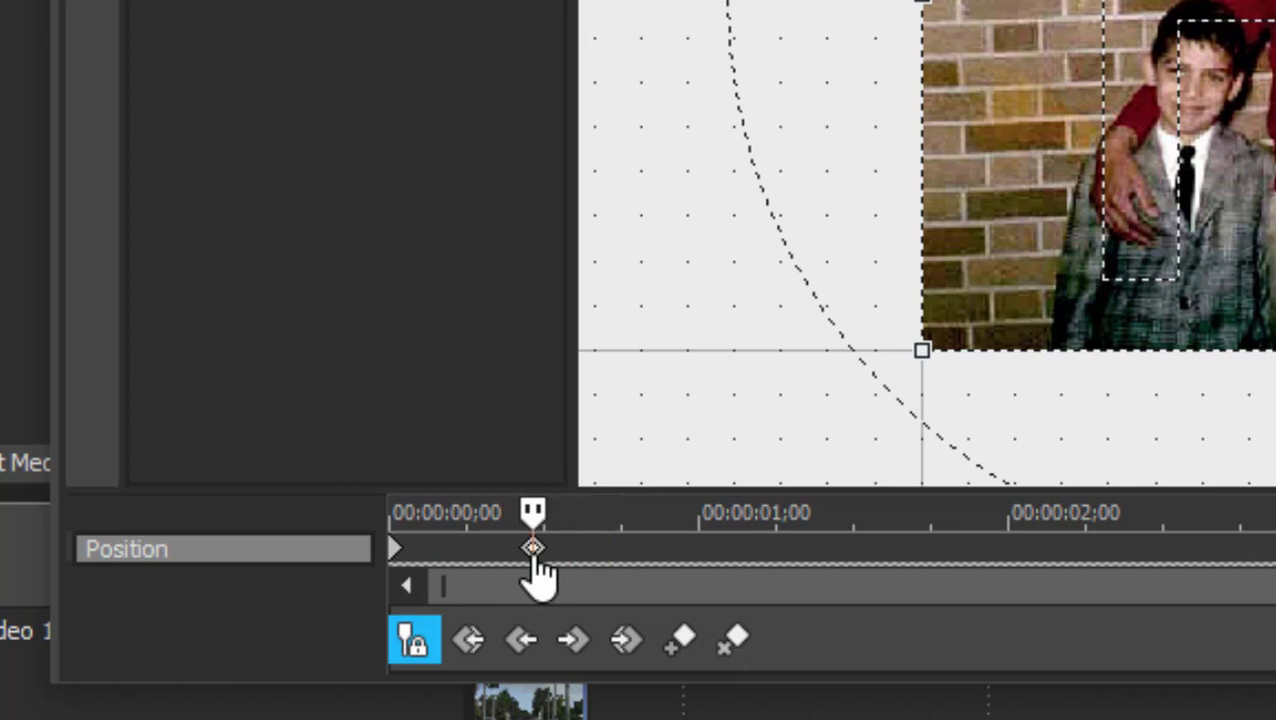
pyautogui.press('Delete')
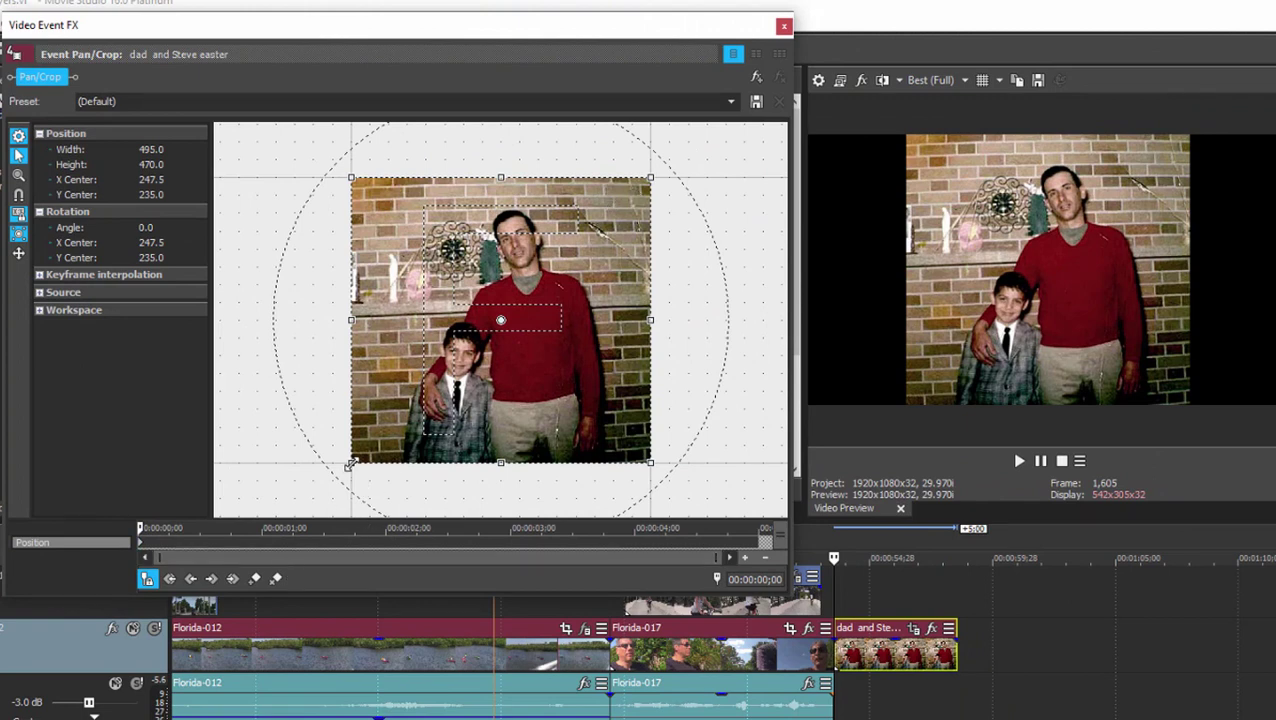
# Shrink the opening crop box to 208.7 × 198.1 and centre it at 285.5, 128.3 on the face.
pyautogui.moveTo(350, 465); pyautogui.dragTo(413, 381)
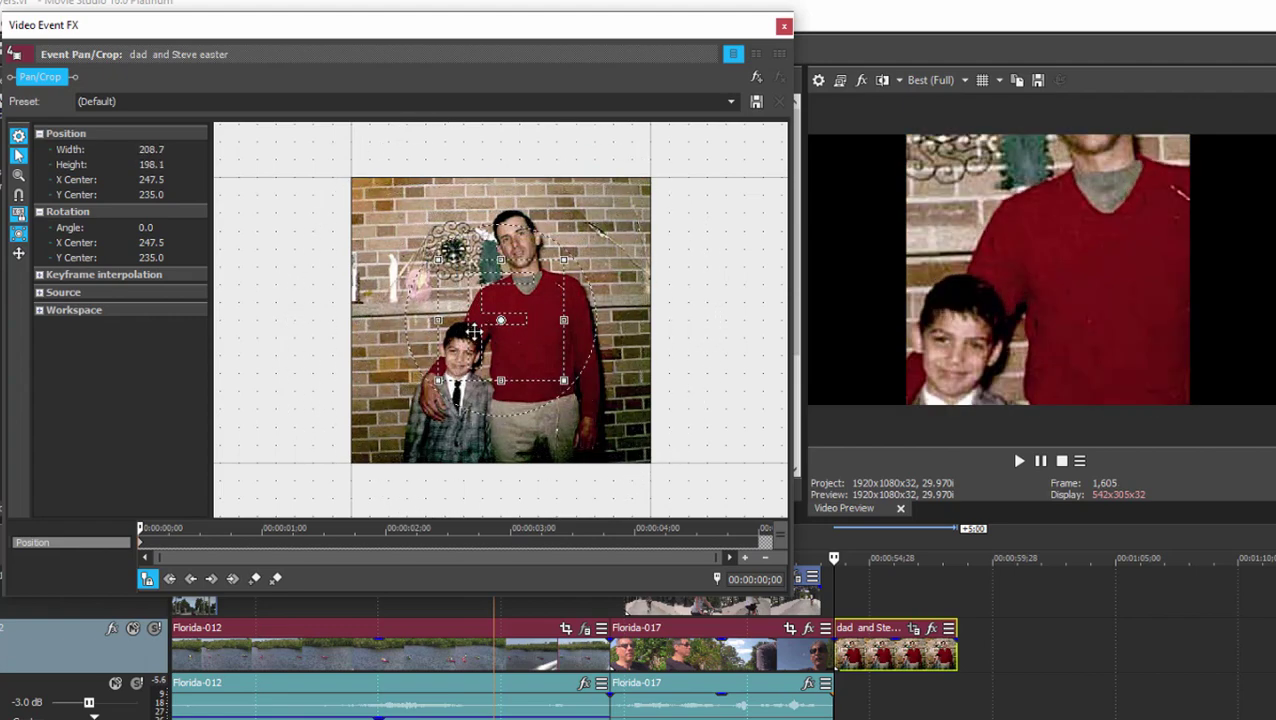
pyautogui.moveTo(478, 321); pyautogui.dragTo(497, 266)
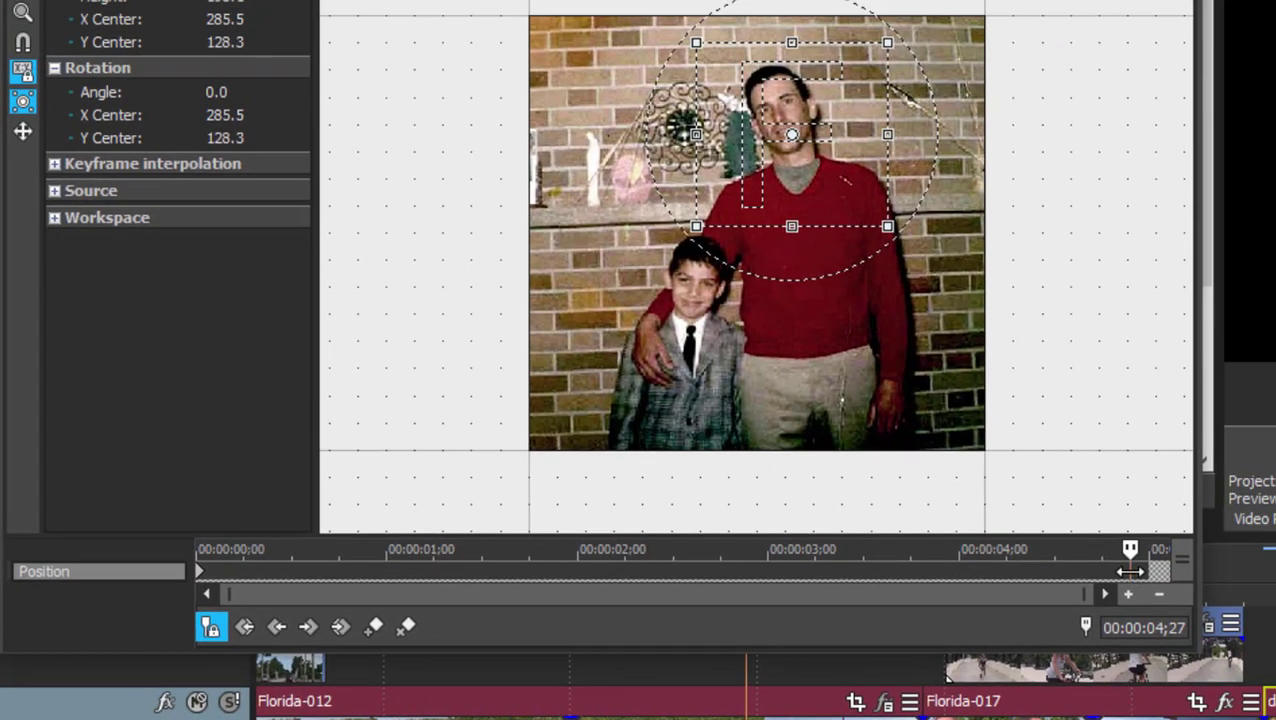
# At 00:00:04;29, set a keyframe using the (Default) full-image framing, 495 × 470 at 247.5, 235.
pyautogui.click(1133, 571)
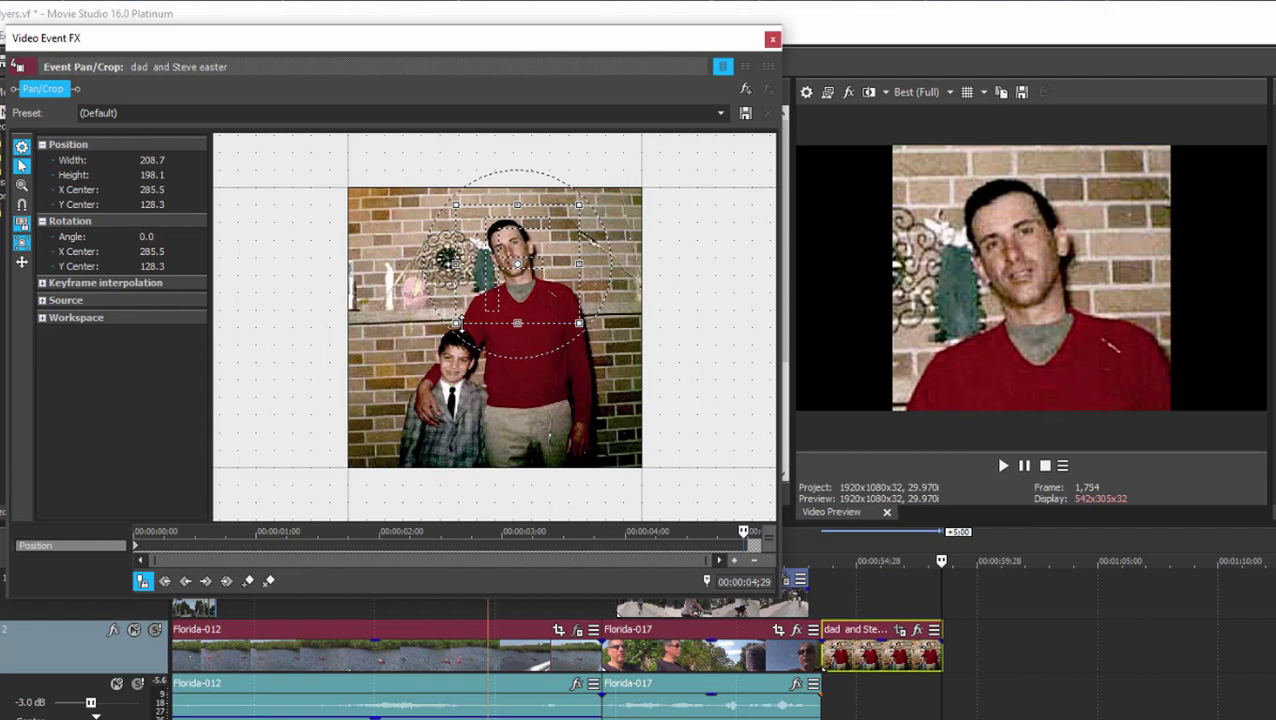
pyautogui.moveTo(456, 323); pyautogui.dragTo(364, 409)
pyautogui.moveTo(484, 216); pyautogui.dragTo(473, 281)
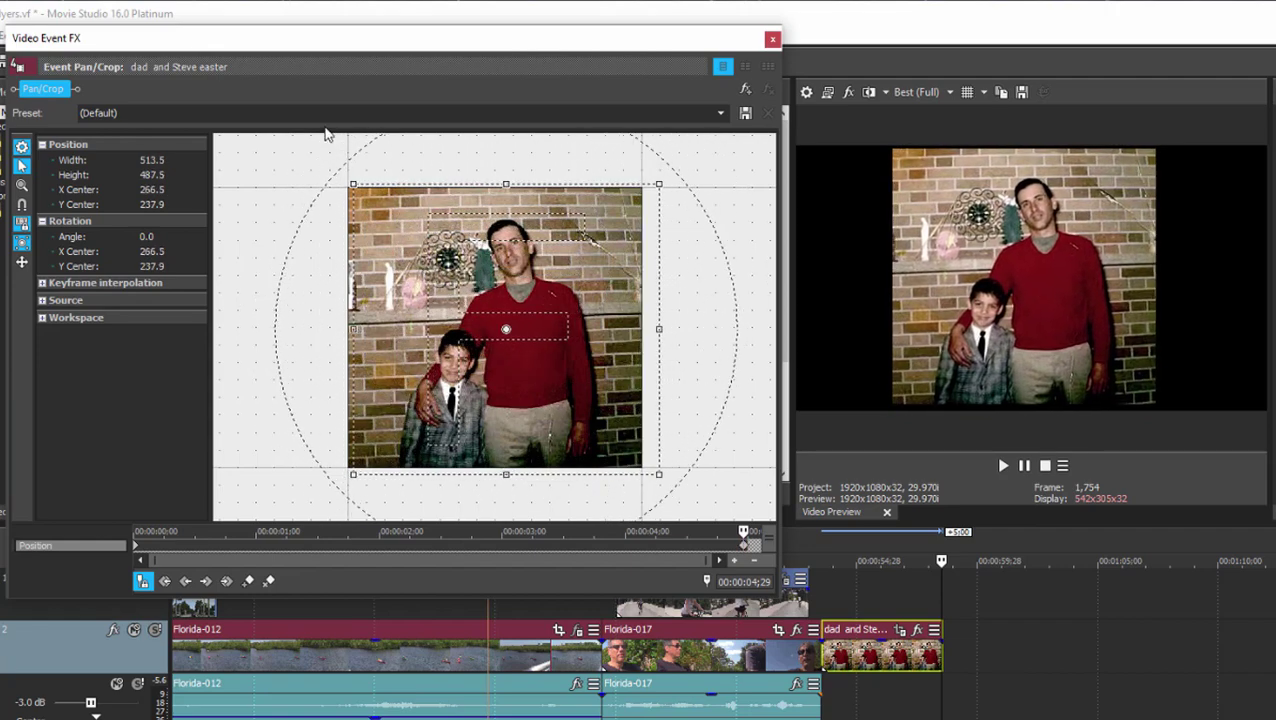
pyautogui.click(720, 113)
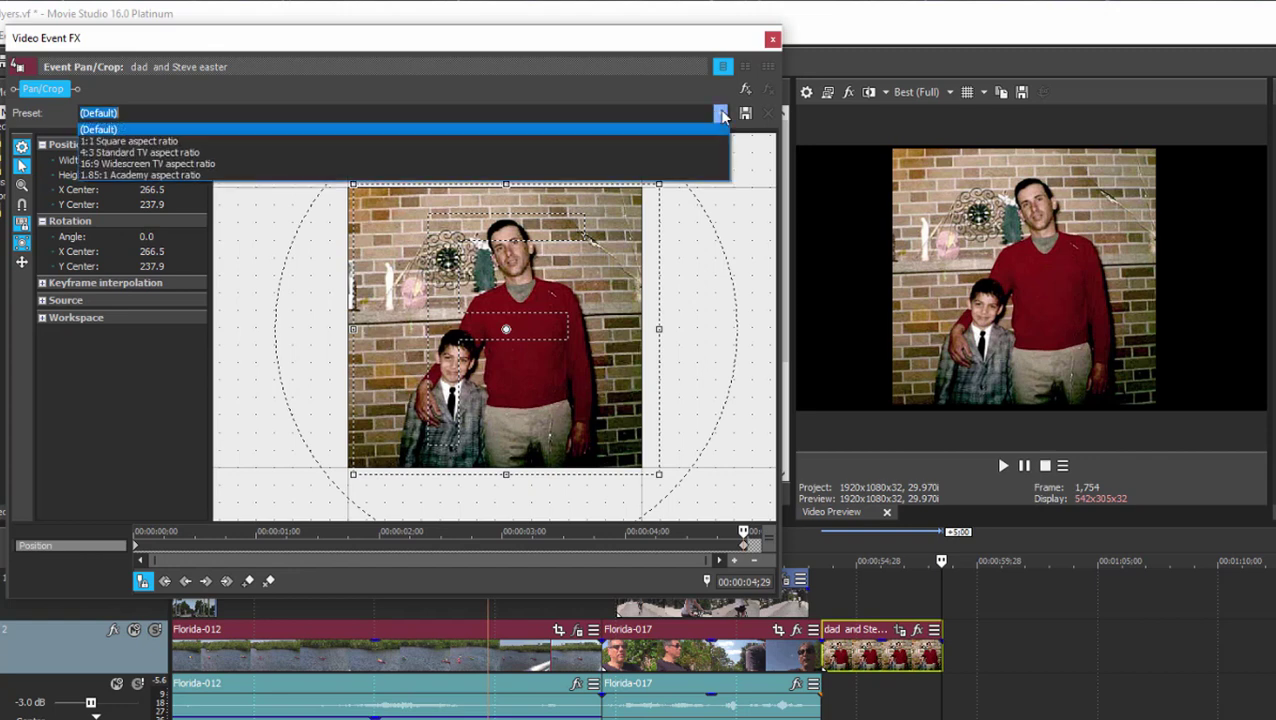
pyautogui.click(514, 129)
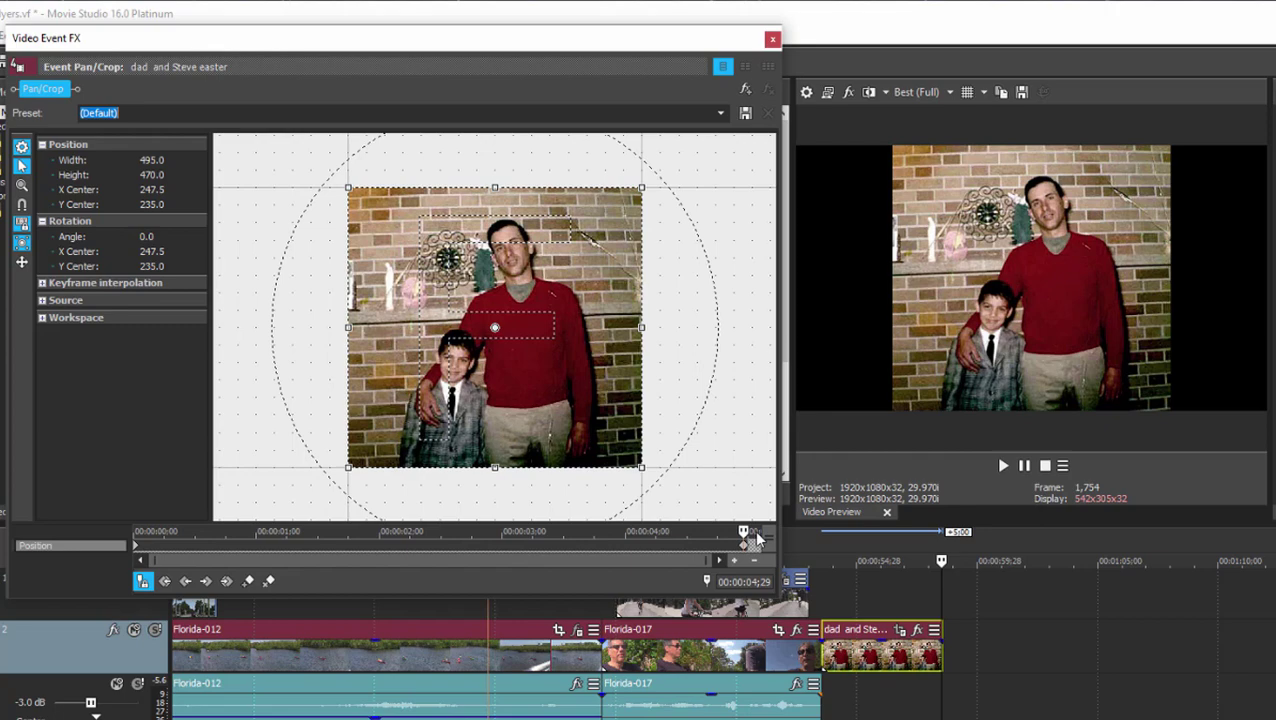
pyautogui.moveTo(743, 532); pyautogui.dragTo(116, 541)
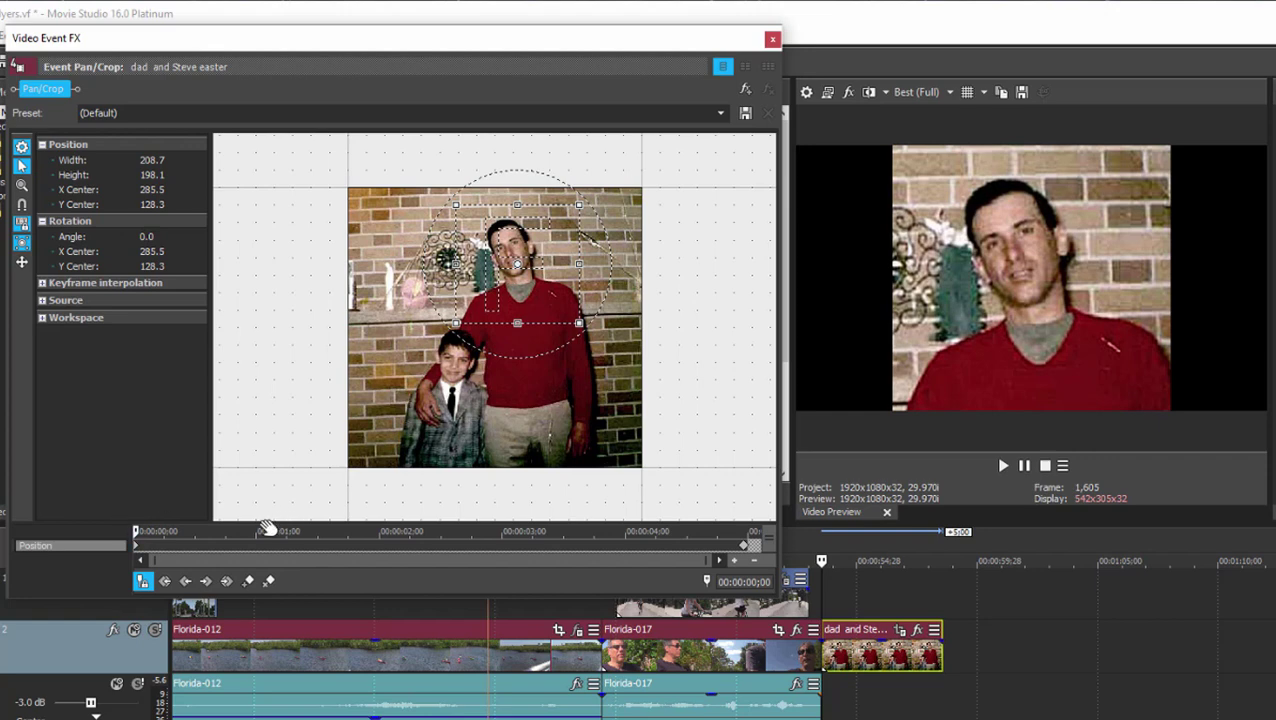
pyautogui.click(1003, 465)
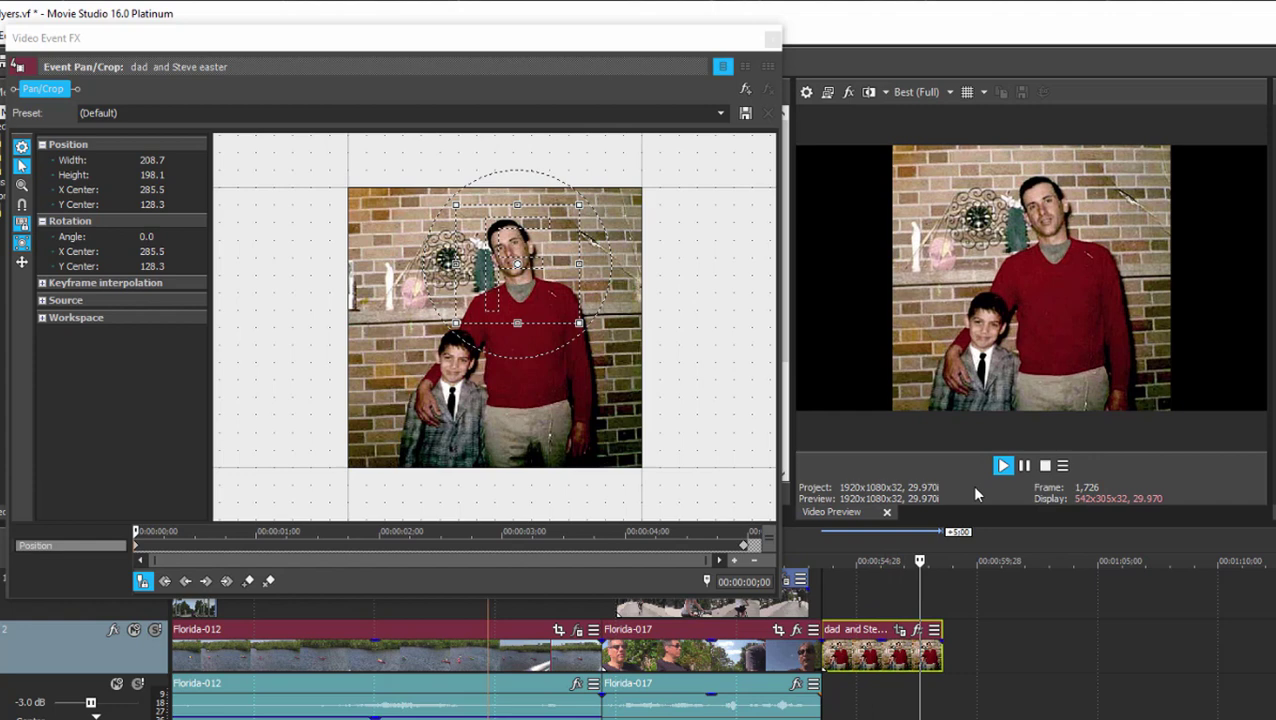
pyautogui.press('space')
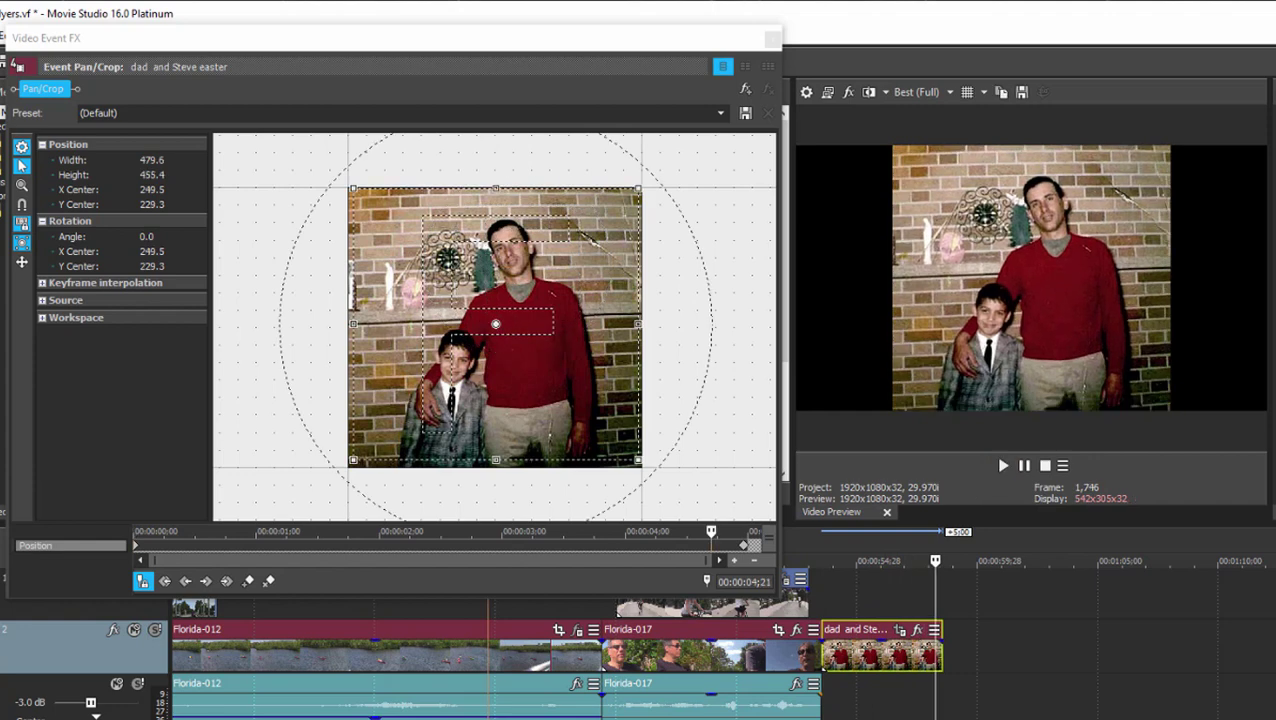